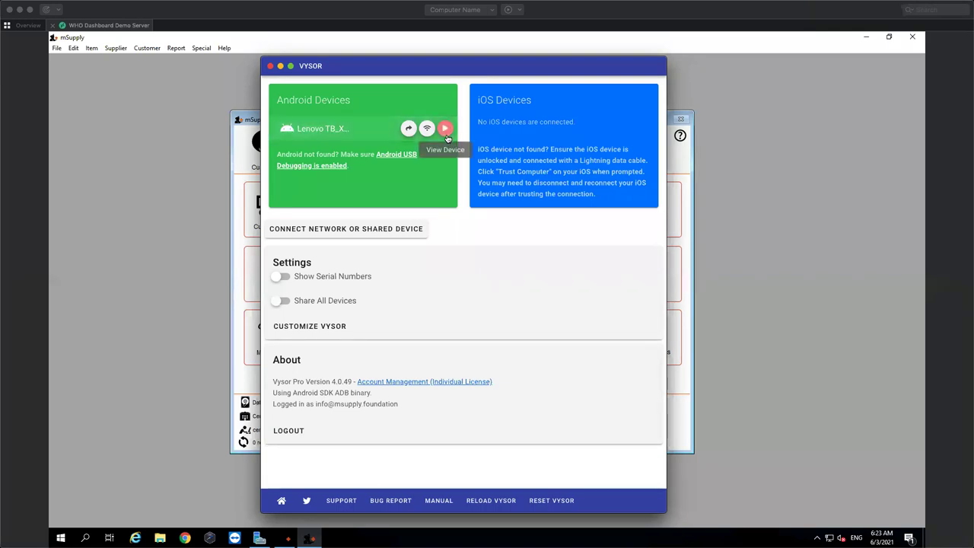
Switch to the tablet's mirrored mSupply screen and search the current stock for "Az".
mouse_move(458, 531)
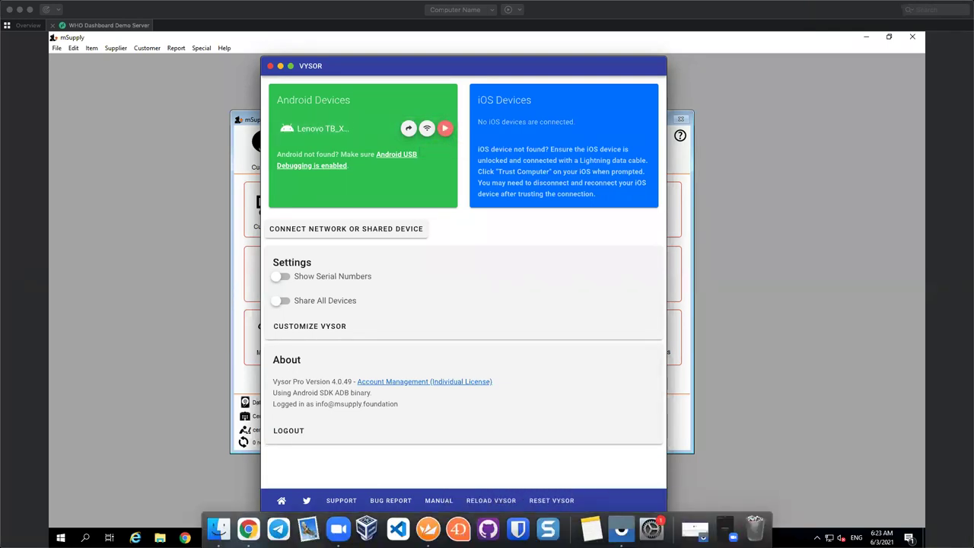
click(678, 524)
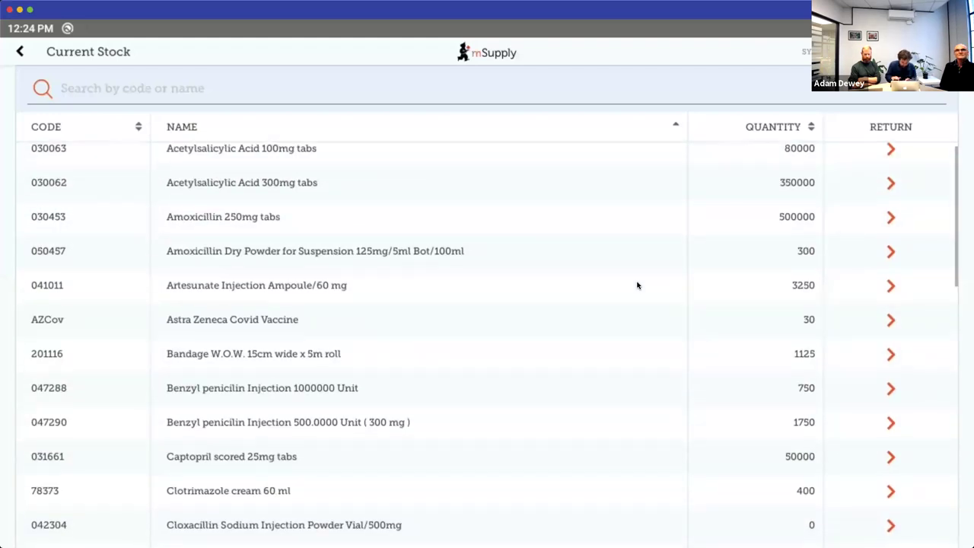
text(Az)
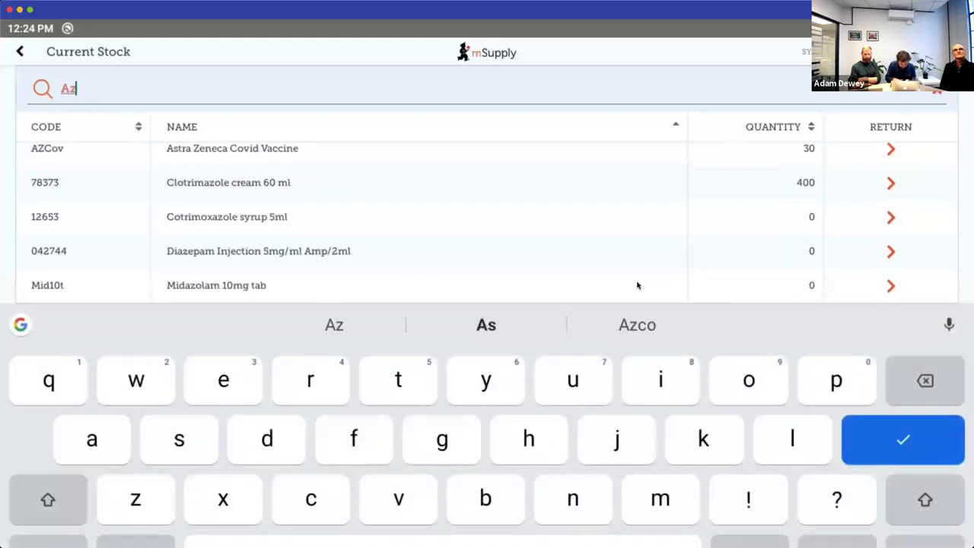
key(Return)
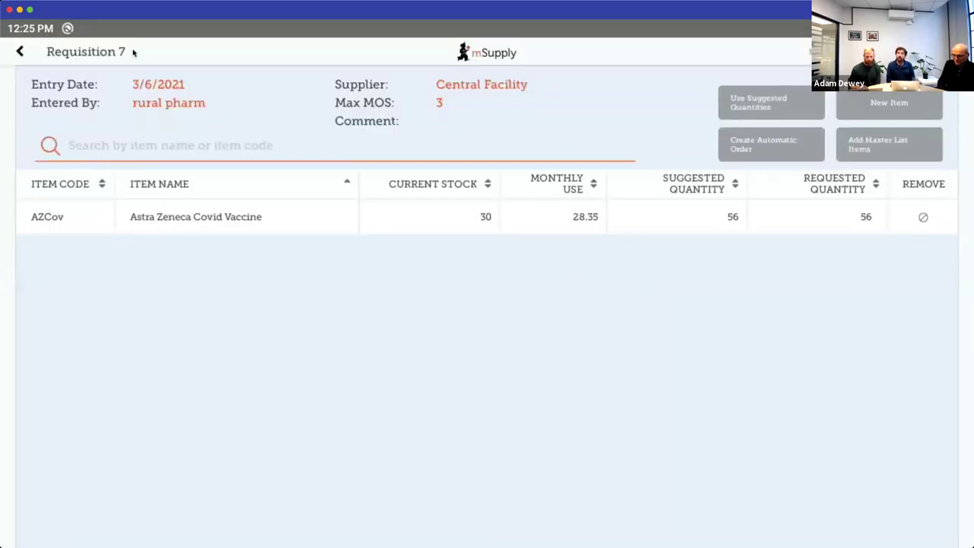
Minimise the Vysor windows to return to the mSupply desktop server and open the customer requisitions list.
click(19, 10)
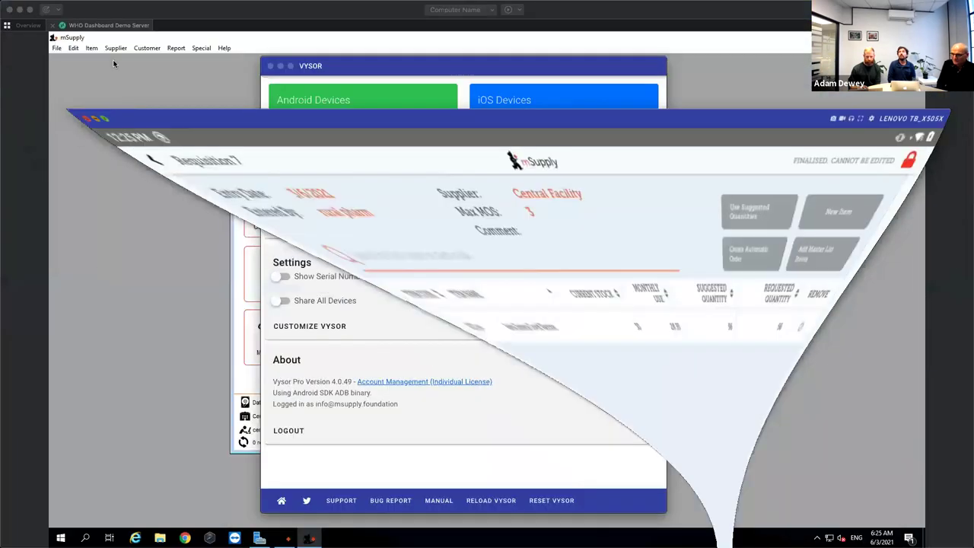
click(280, 67)
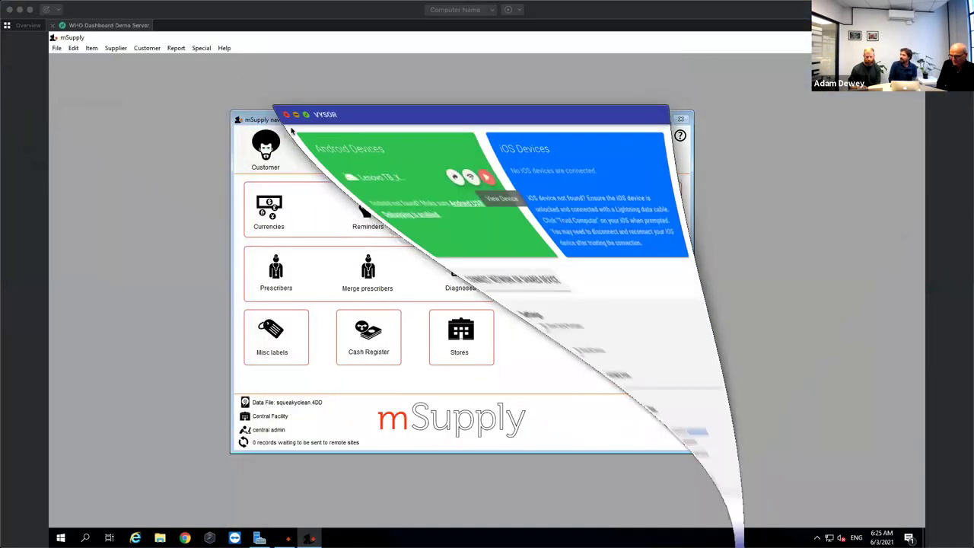
click(299, 126)
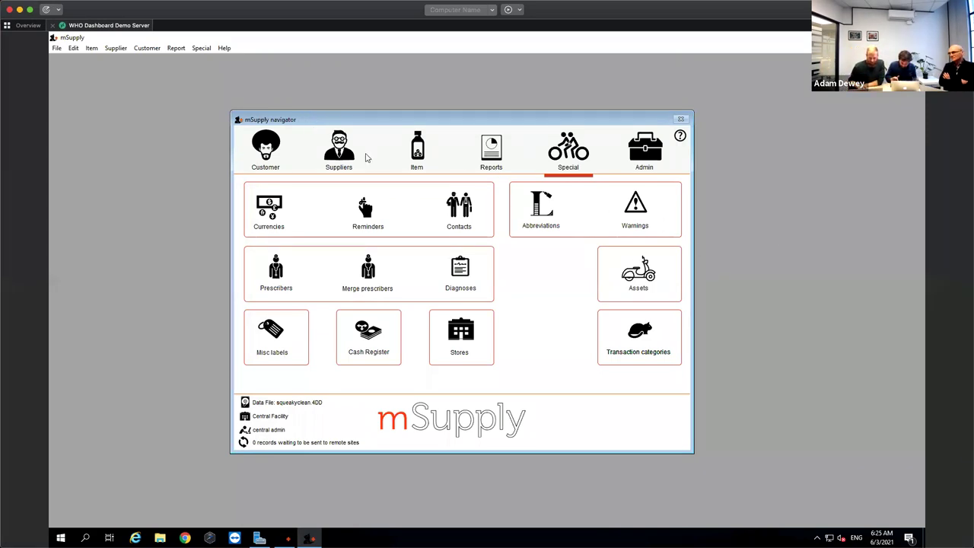
click(335, 155)
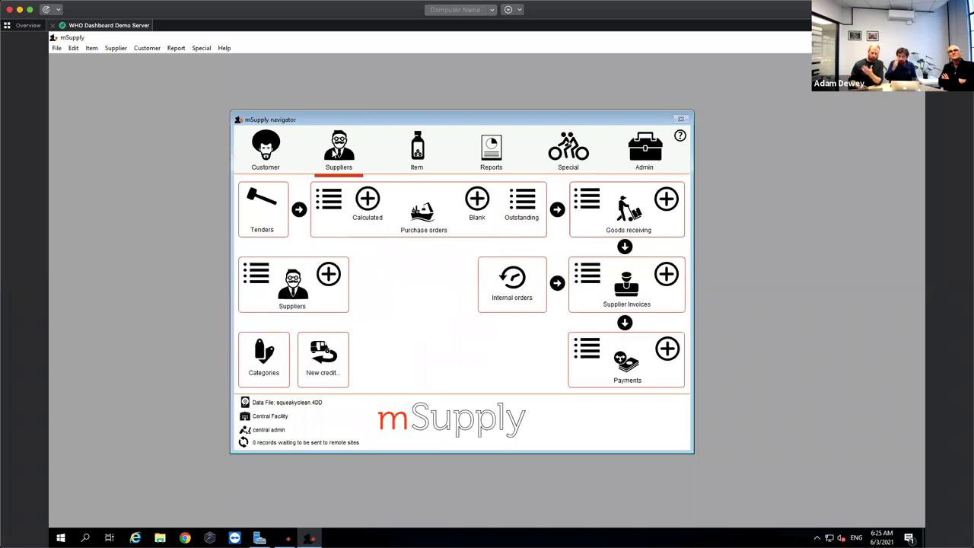
click(275, 155)
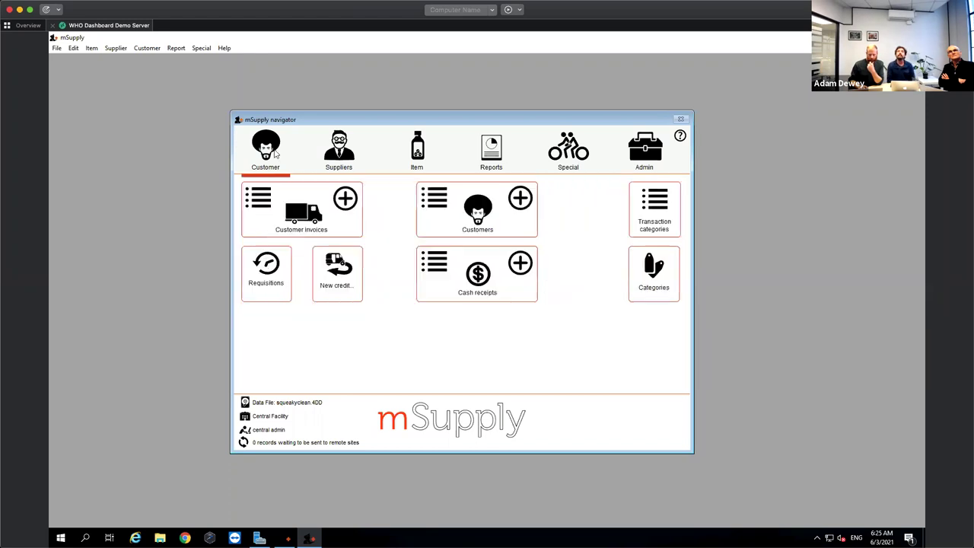
click(272, 267)
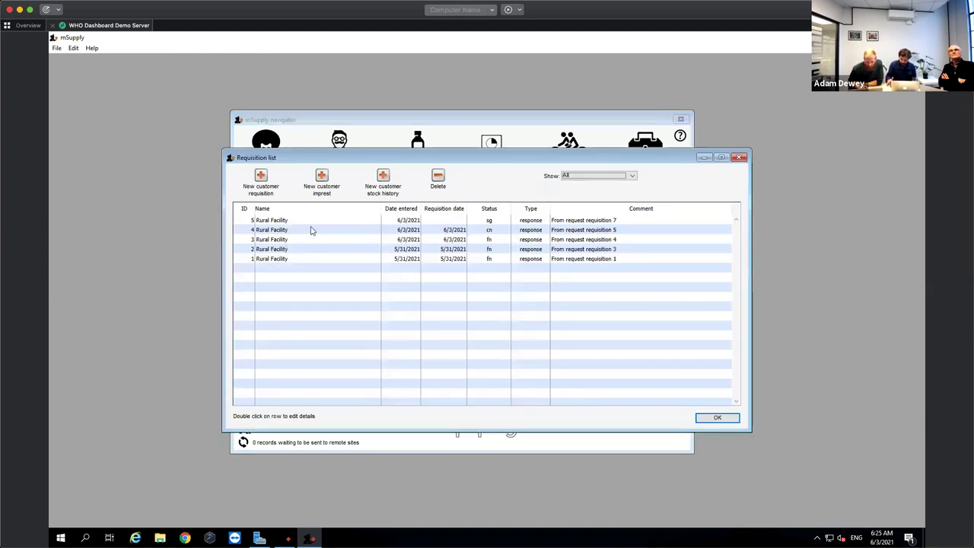
Open the Rural Facility requisition that came from request requisition 7 and review its stock and requested quantities.
click(316, 222)
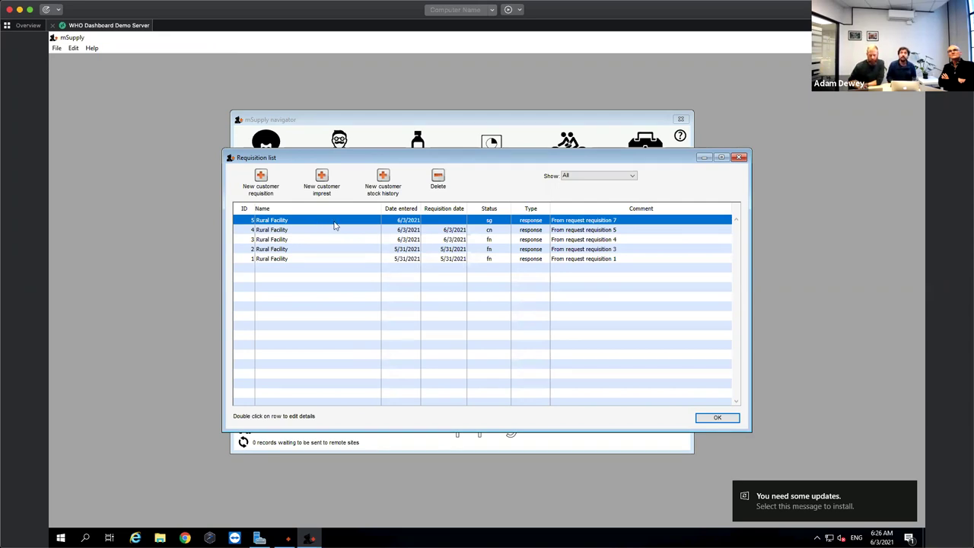
double_click(342, 223)
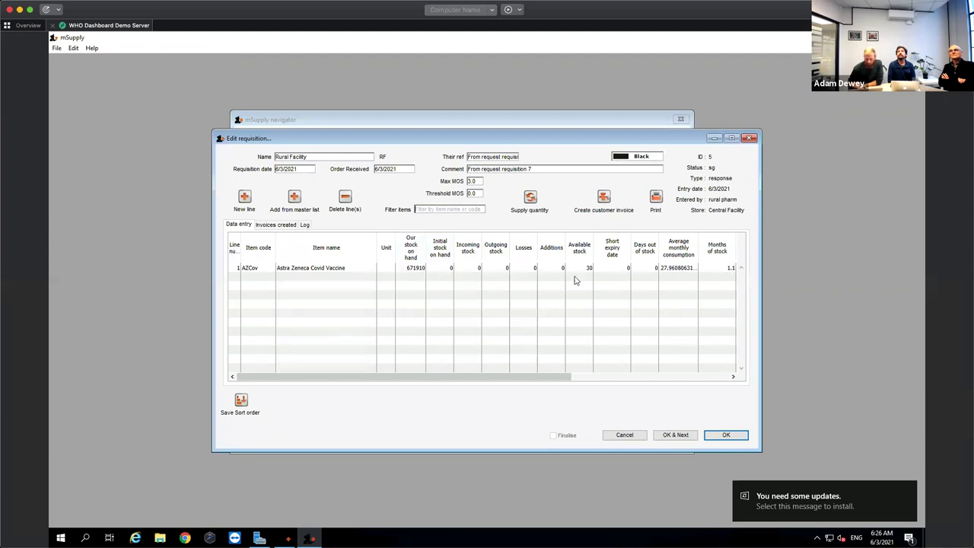
scroll(595, 382, right, 3)
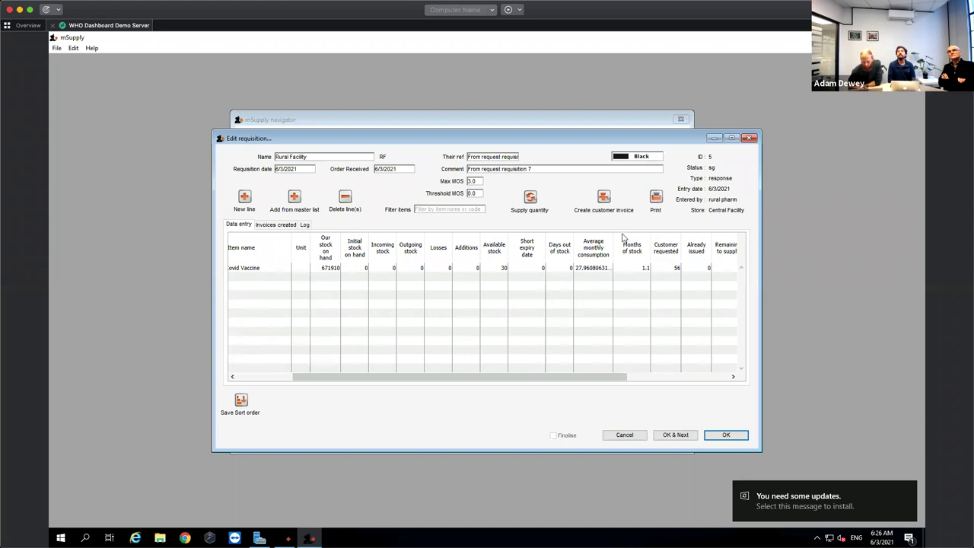
Try to create a customer invoice from the requisition's Astra Zeneca Covid Vaccine line.
click(534, 199)
click(559, 326)
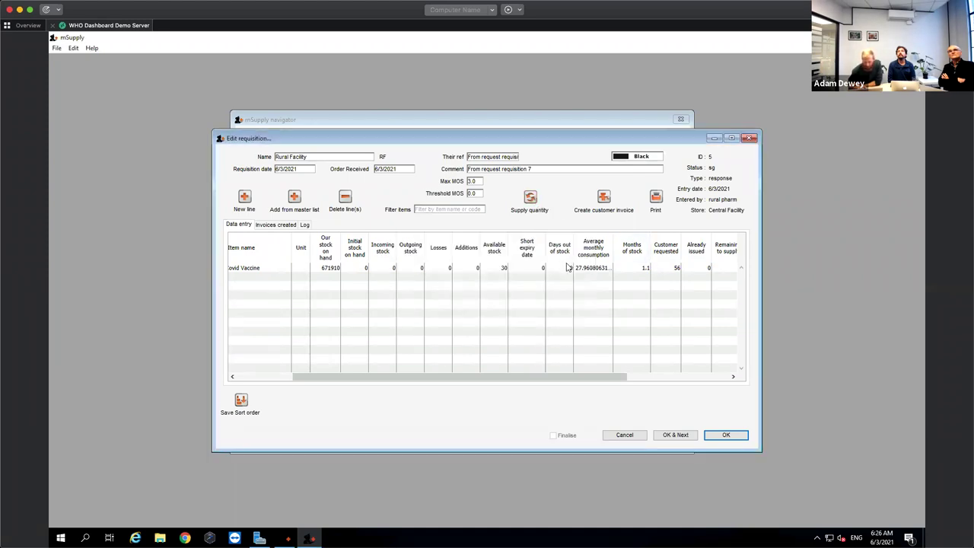
click(563, 267)
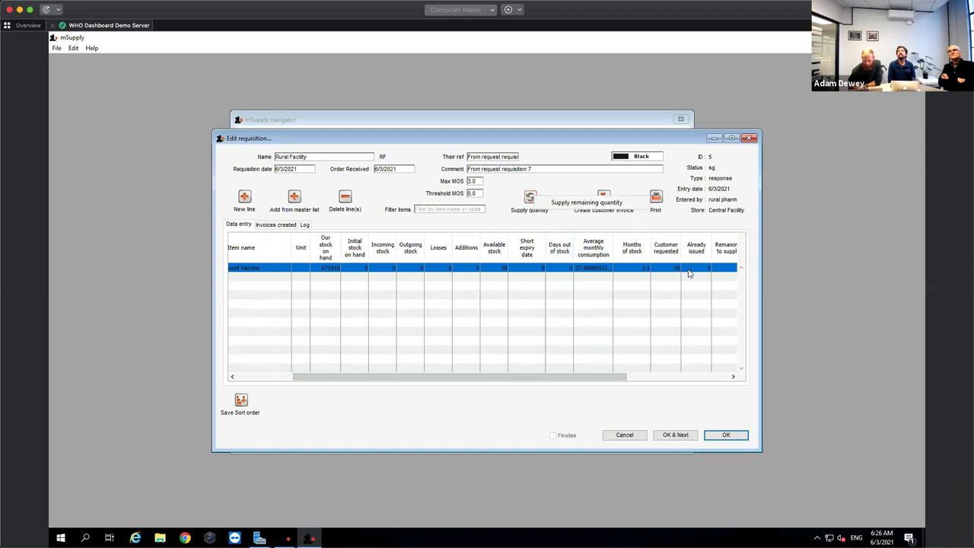
drag(628, 378, 669, 333)
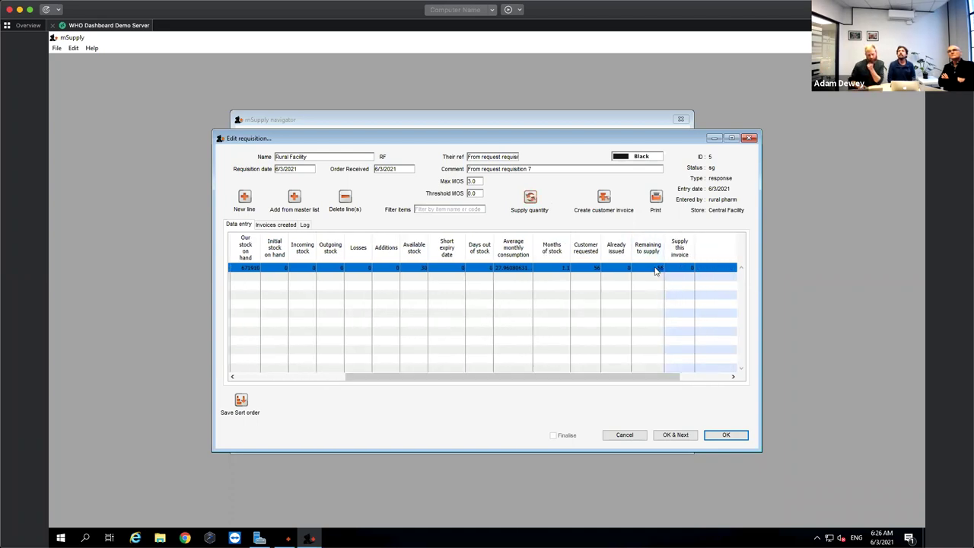
click(604, 197)
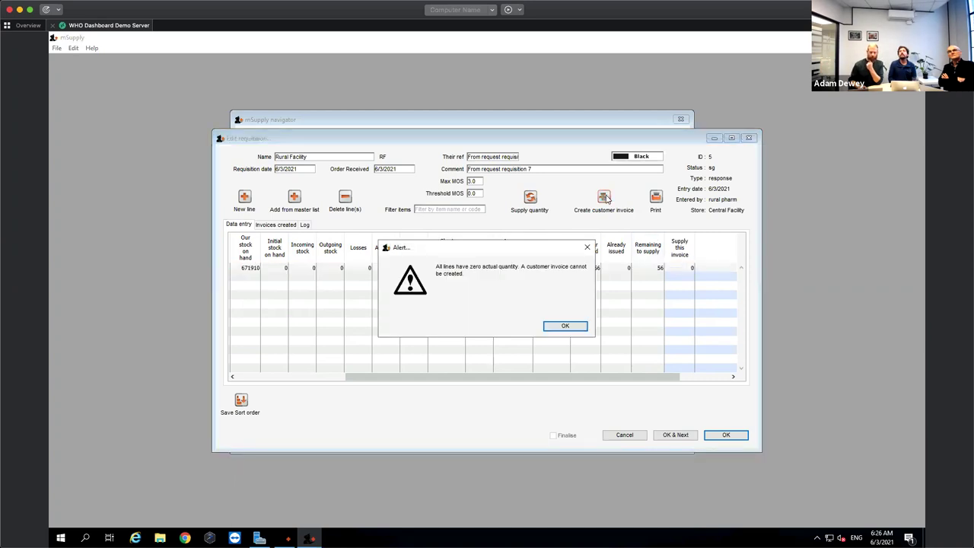
click(567, 327)
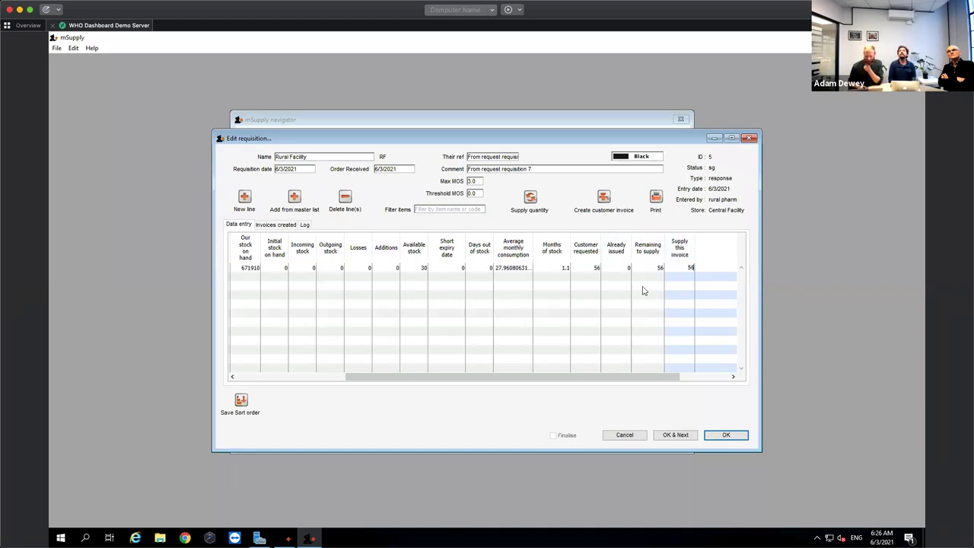
Set the vaccine line's supply quantity for this invoice to 56 and create the customer invoice from the requisition.
click(687, 270)
click(604, 197)
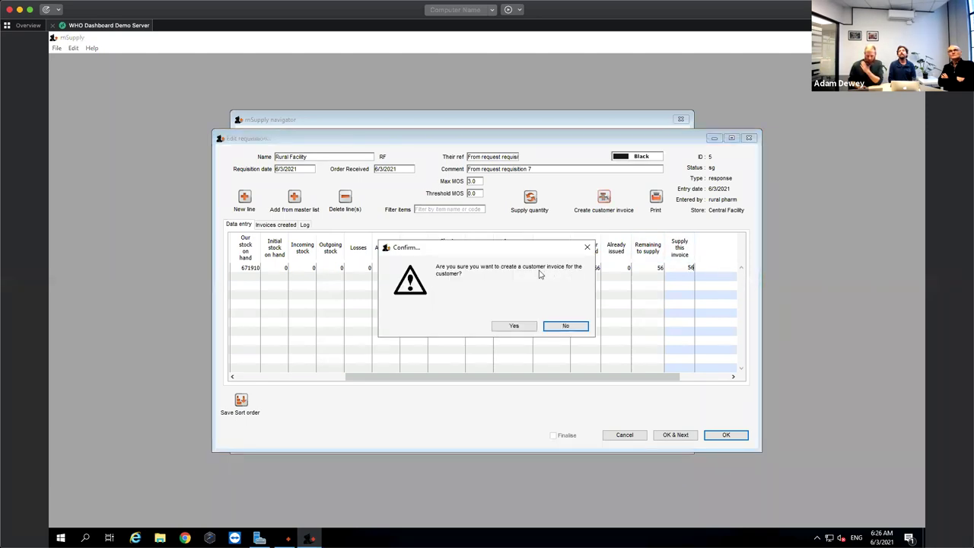
click(513, 326)
drag(314, 64, 377, 144)
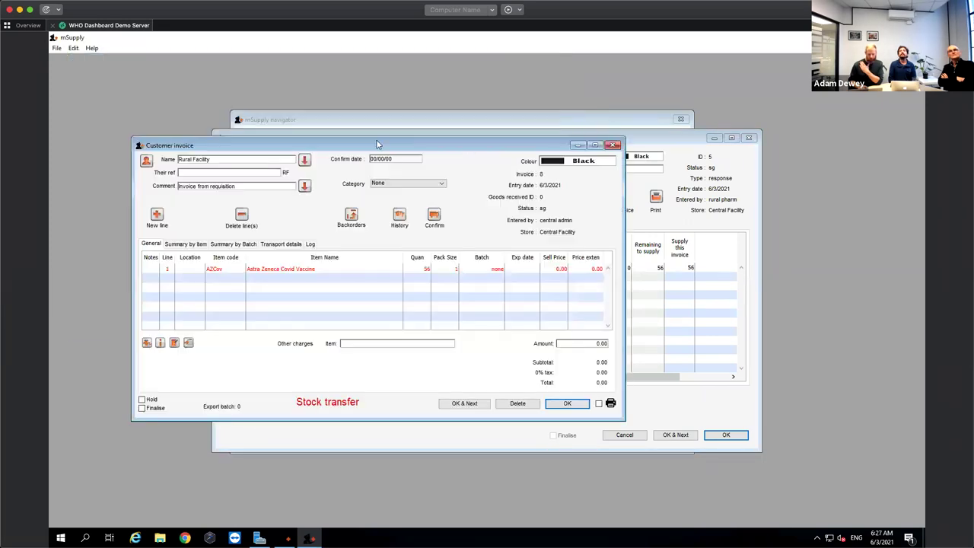
Issue 6 packs of 10 from batch AZ345989, expiring 1/31/2022, on the invoice's Astra Zeneca Covid Vaccine line.
double_click(310, 271)
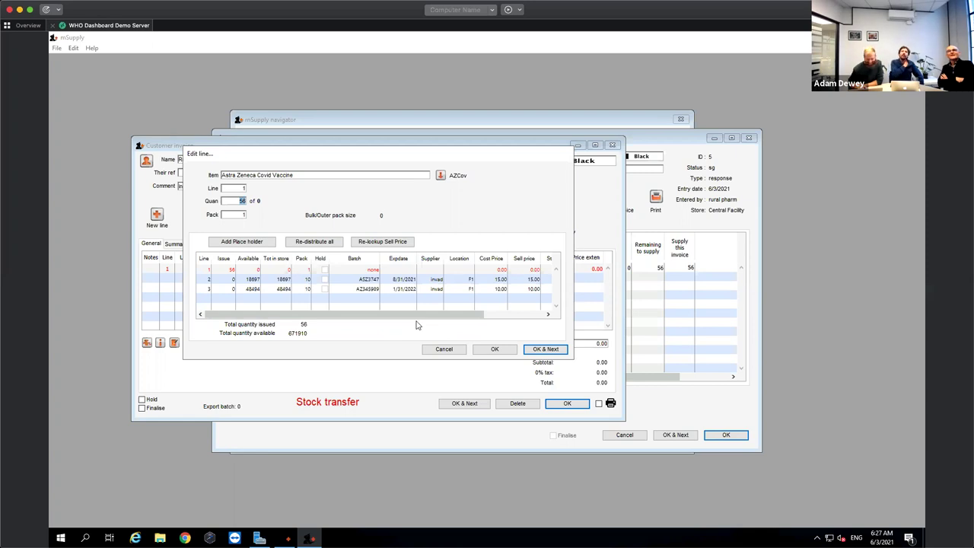
click(397, 291)
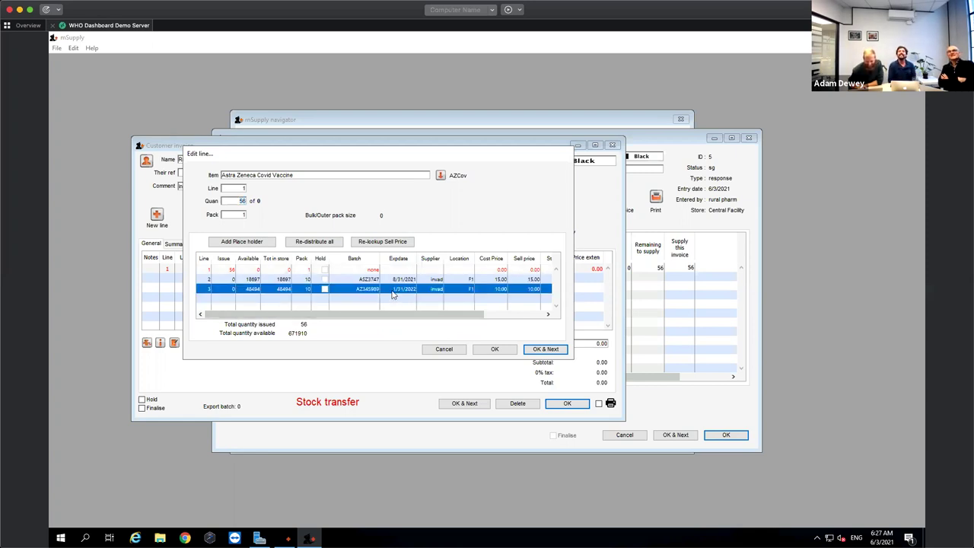
click(393, 292)
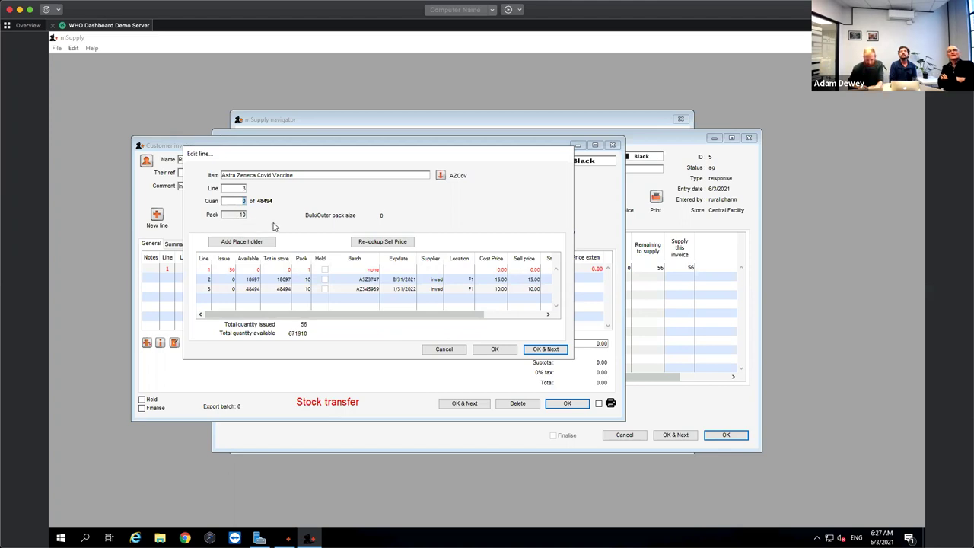
text(56)
click(512, 352)
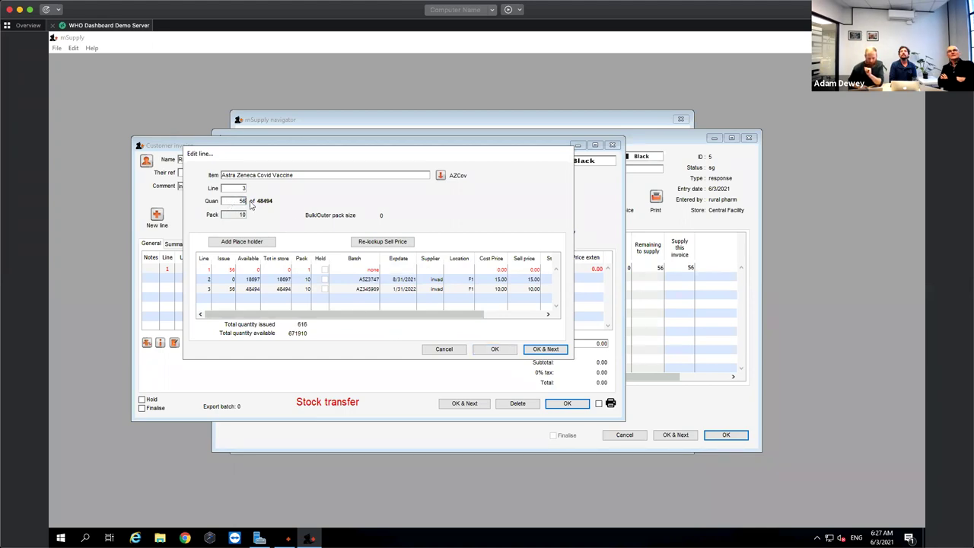
text(6)
click(494, 350)
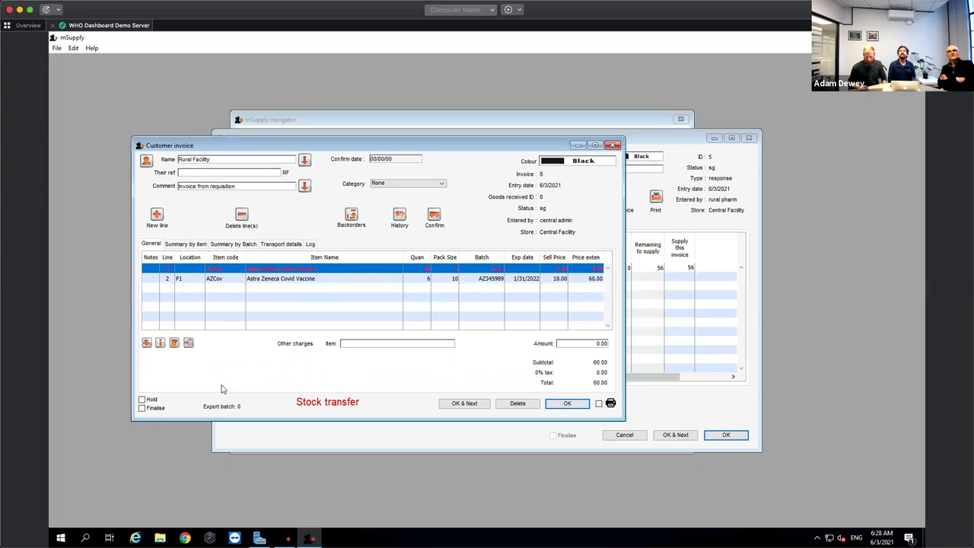
Finalise the Rural Facility customer invoice, leaving the backorder comment blank.
click(142, 408)
click(578, 407)
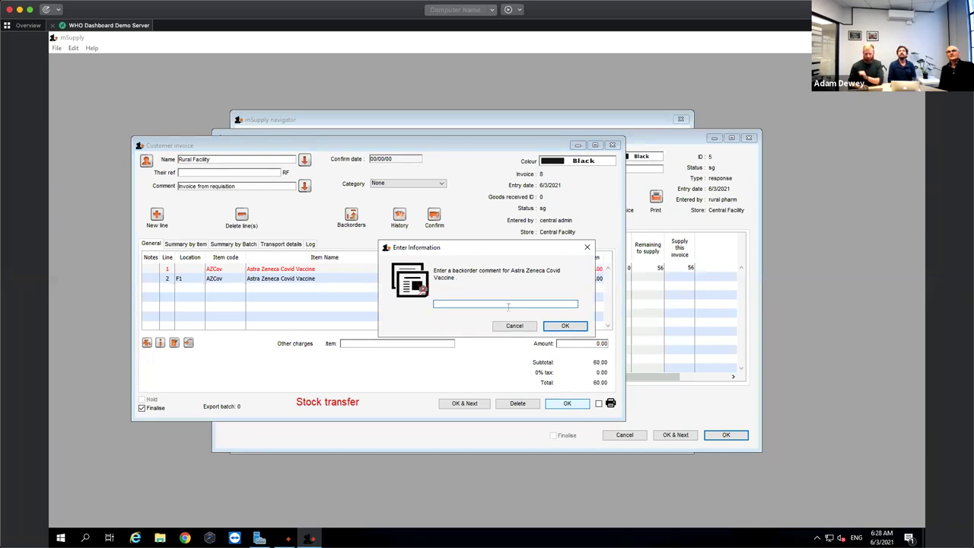
click(563, 325)
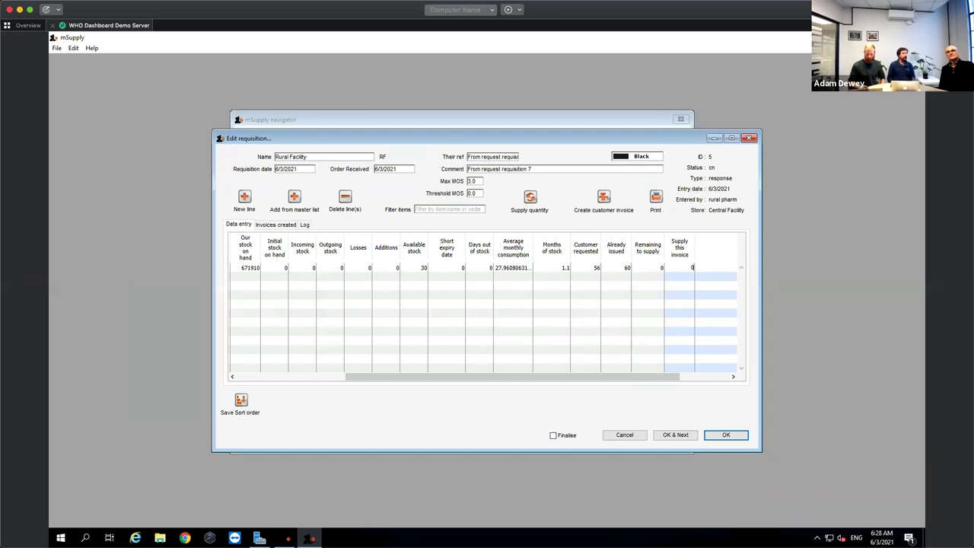
Switch back to the tablet's mirrored mSupply screen and finalise supplier invoice 8 from Central Facility.
click(598, 532)
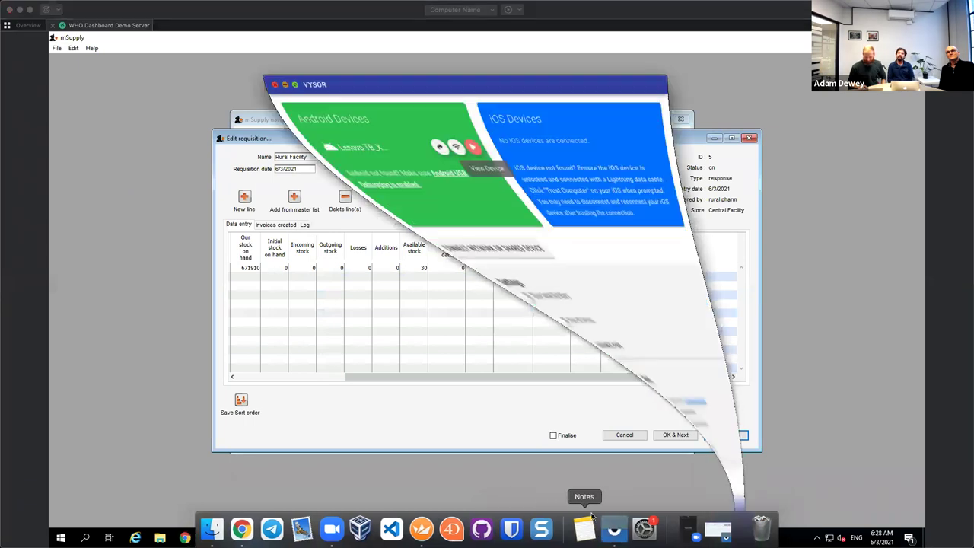
click(445, 129)
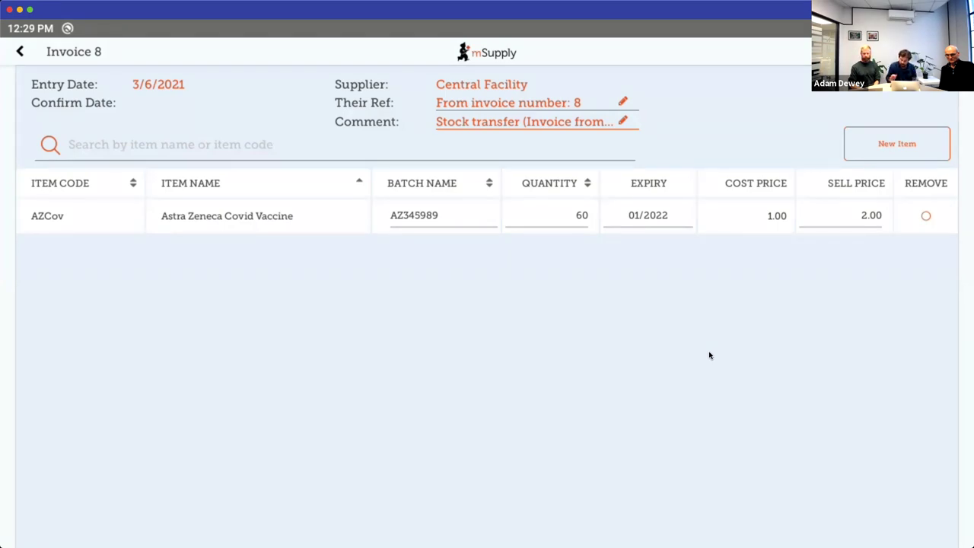
key(Return)
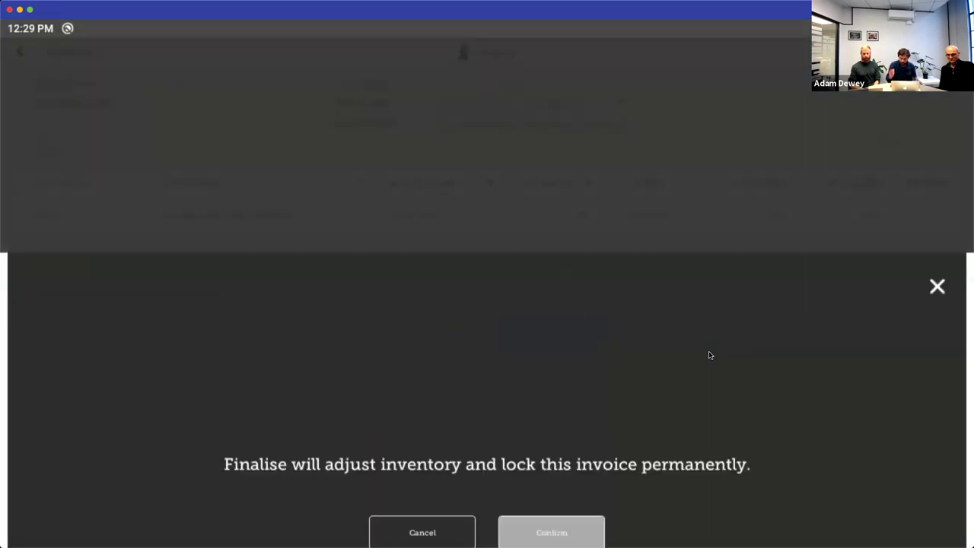
key(Escape)
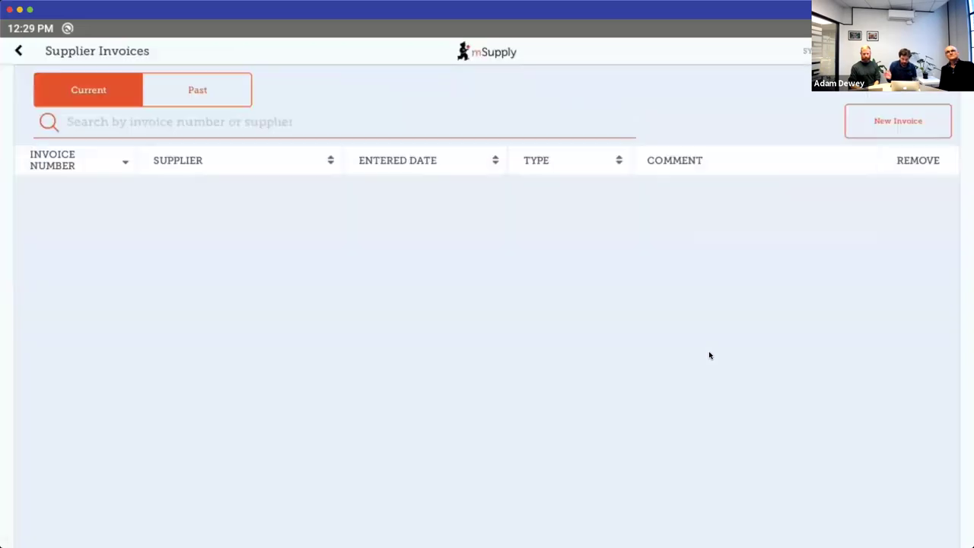
Leave the supplier invoices and enter "surname" as the last name in the patient selection step.
key(Escape)
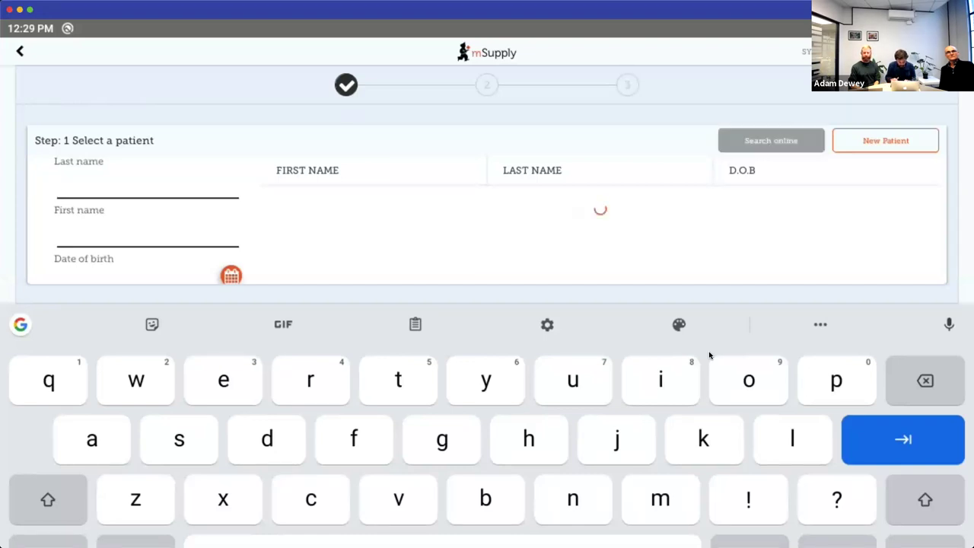
text(ad)
key(BackSpace)
key(BackSpace)
text(surname)
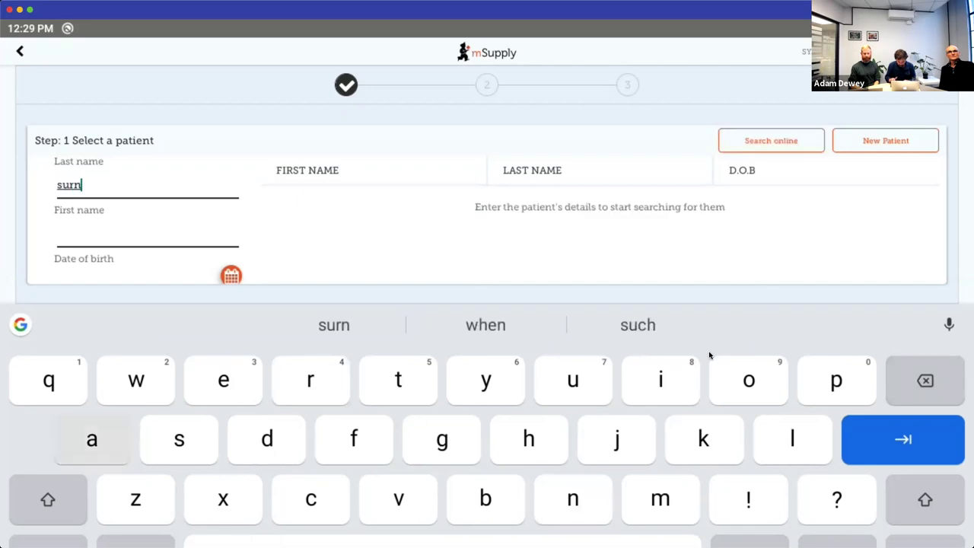